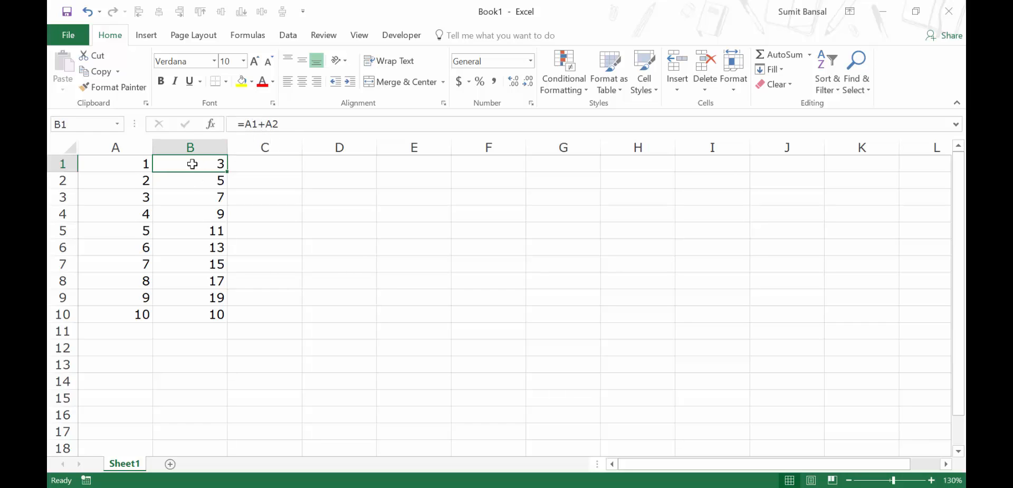
Step: Check the formulas in B2 and B3, and copy the formulas in B1:B10 to the range starting at D1
click(204, 183)
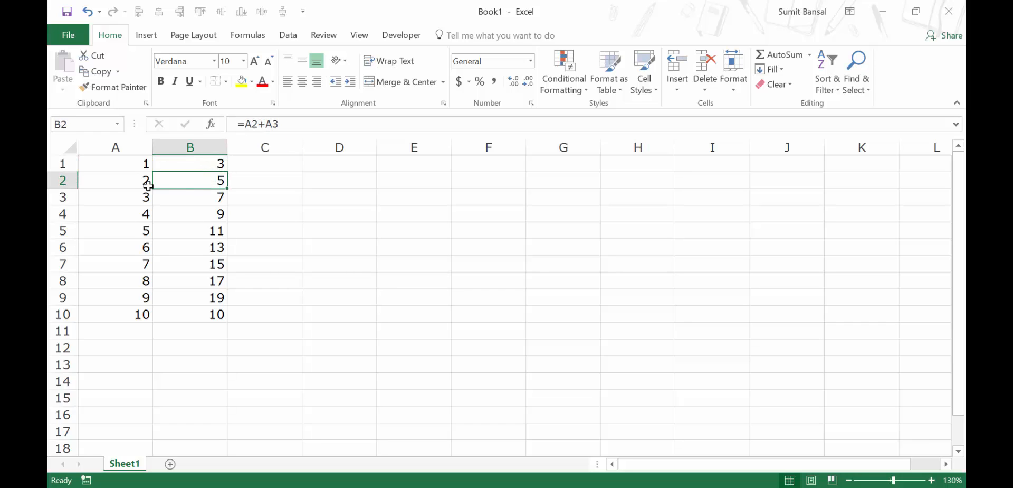
click(179, 199)
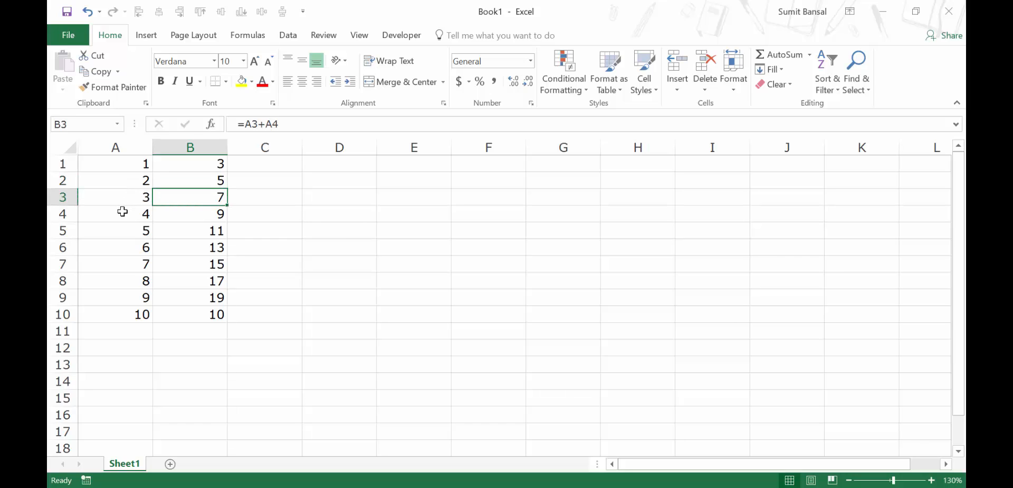
drag(189, 162, 192, 314)
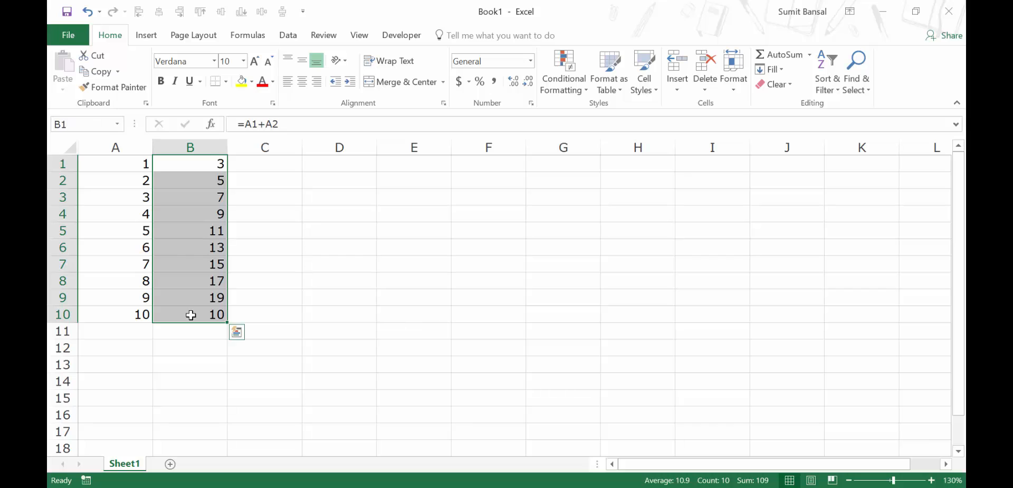
key(ctrl+c)
click(330, 165)
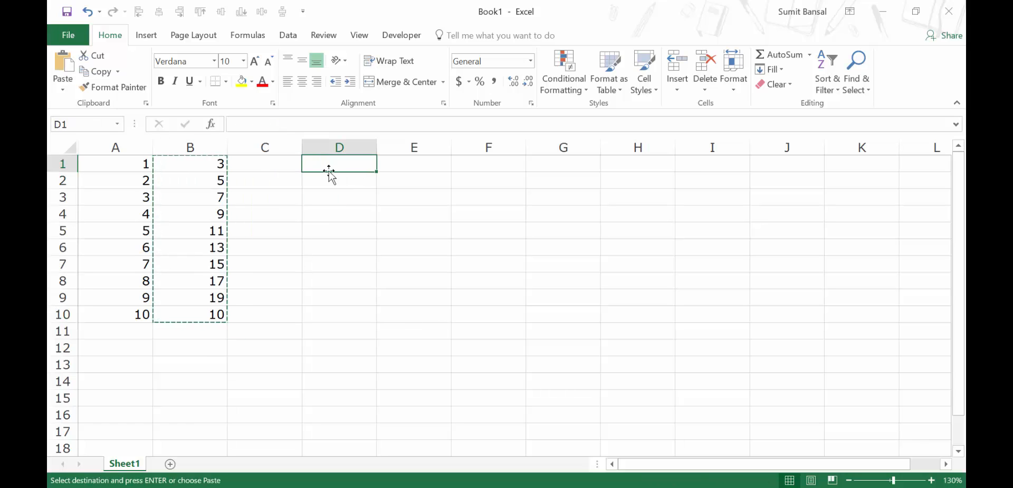
key(ctrl+v)
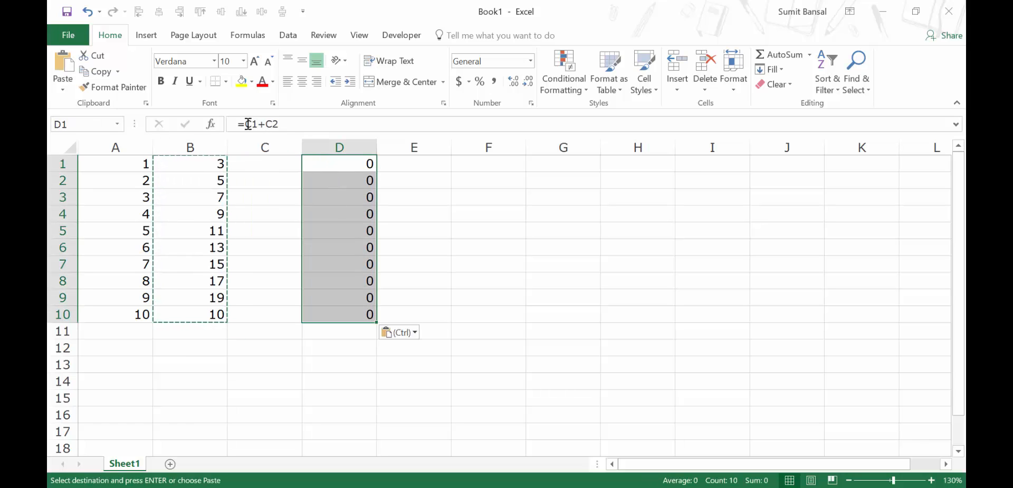
Step: Compare the formulas in B1 and D1, and clear the pasted cells D1:D10
click(213, 161)
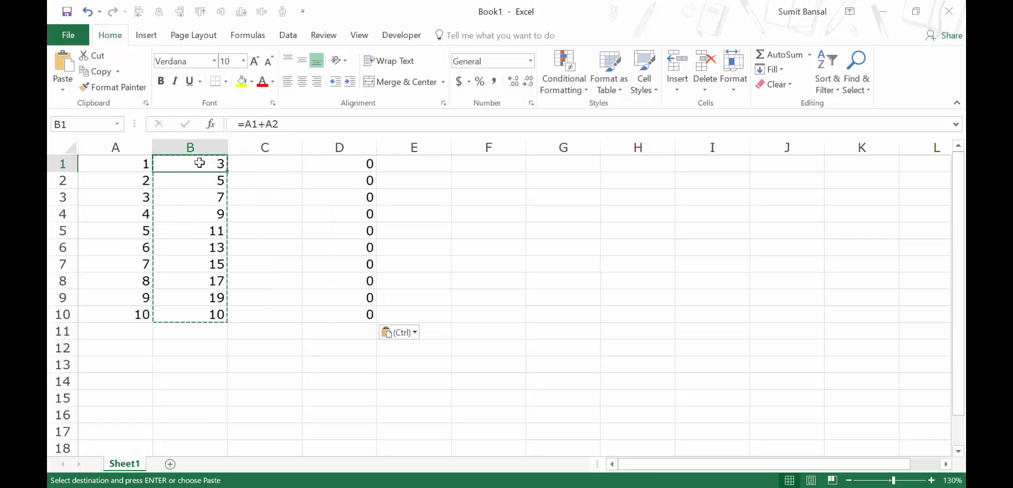
click(333, 164)
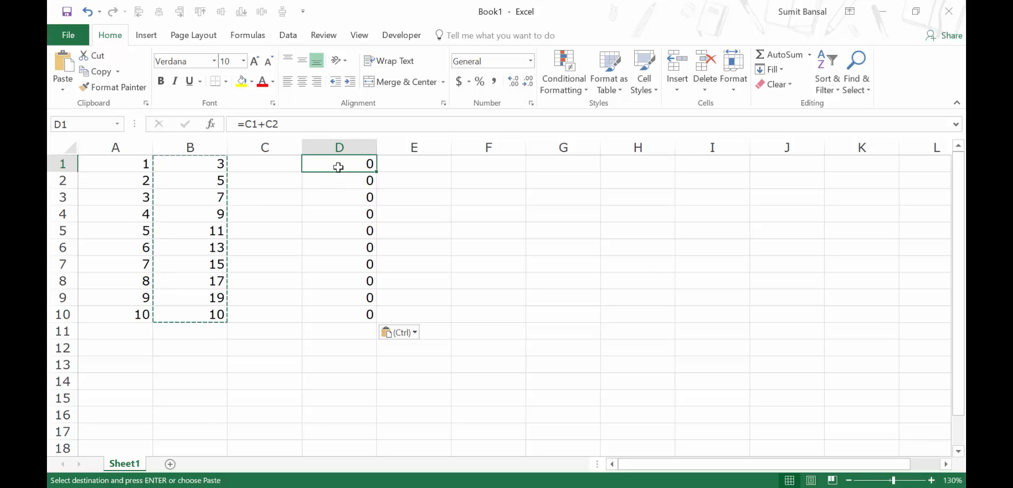
drag(338, 164, 335, 310)
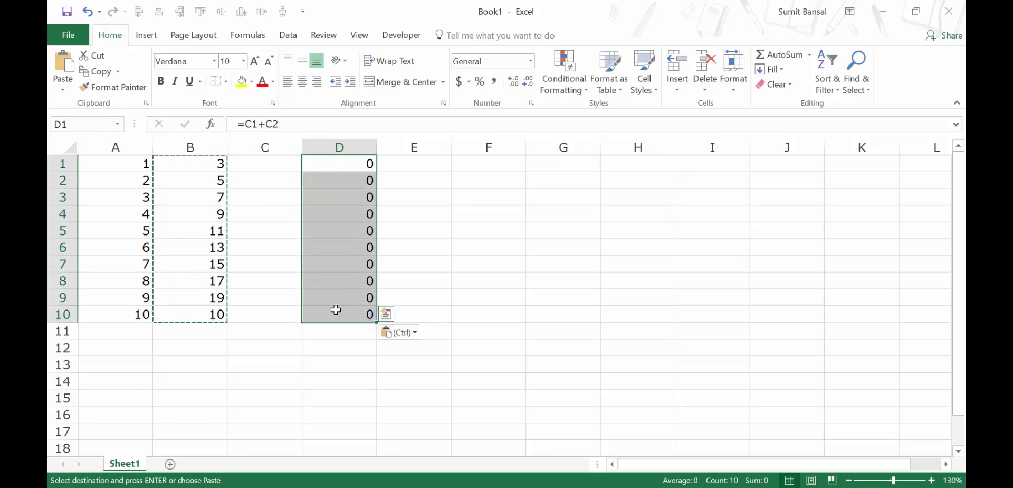
key(Delete)
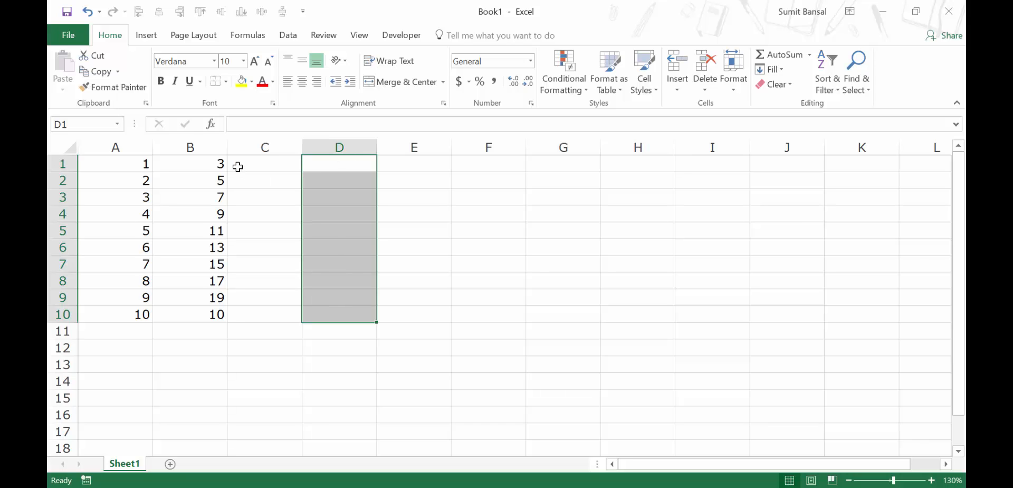
Step: Make both references in B1's formula absolute so that it reads =$A$1+$A$2
click(213, 165)
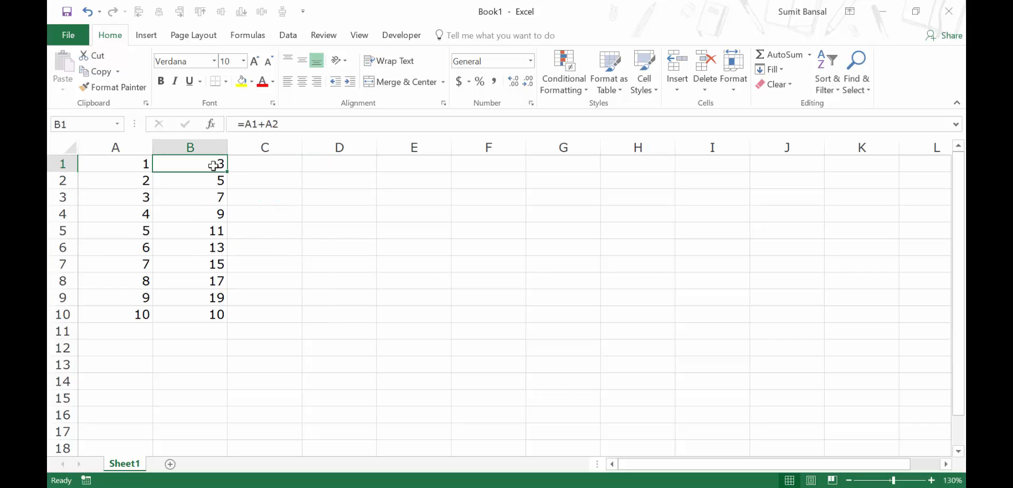
click(253, 125)
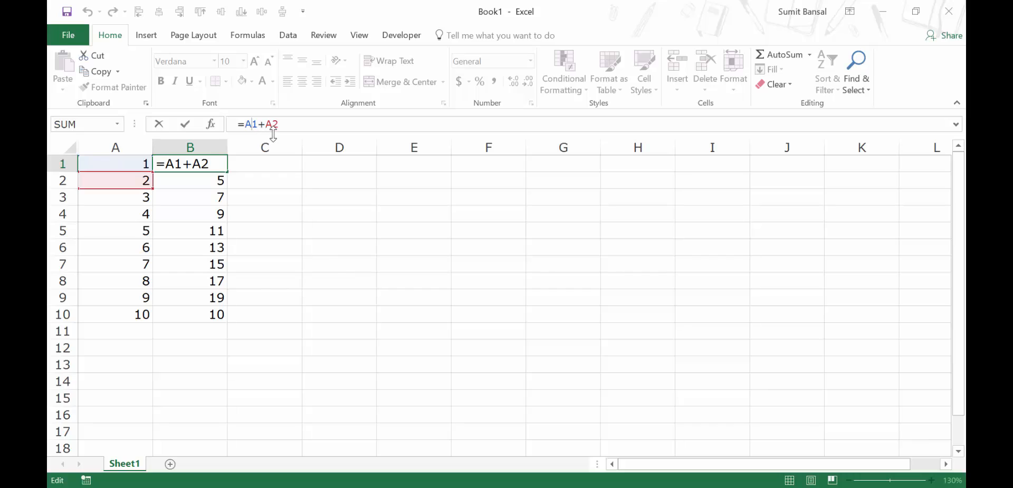
key(F4)
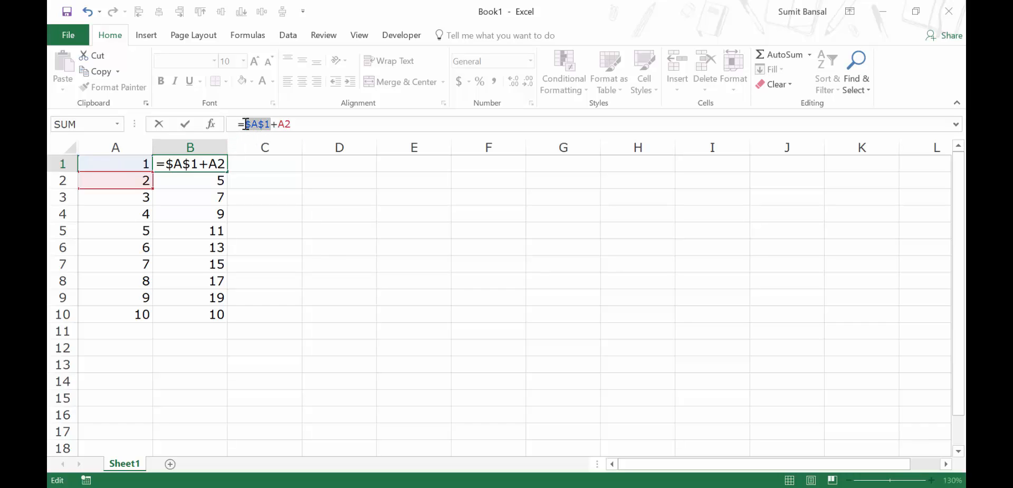
click(285, 124)
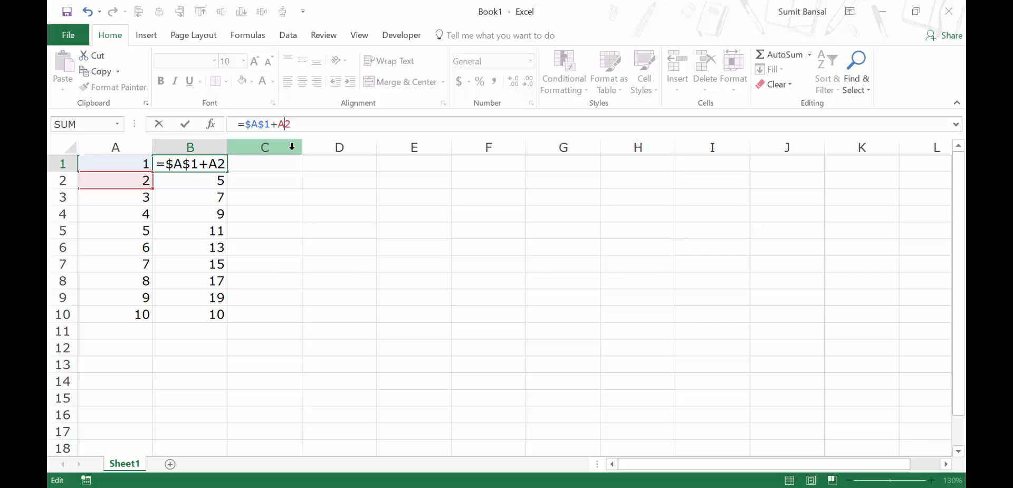
key(F4)
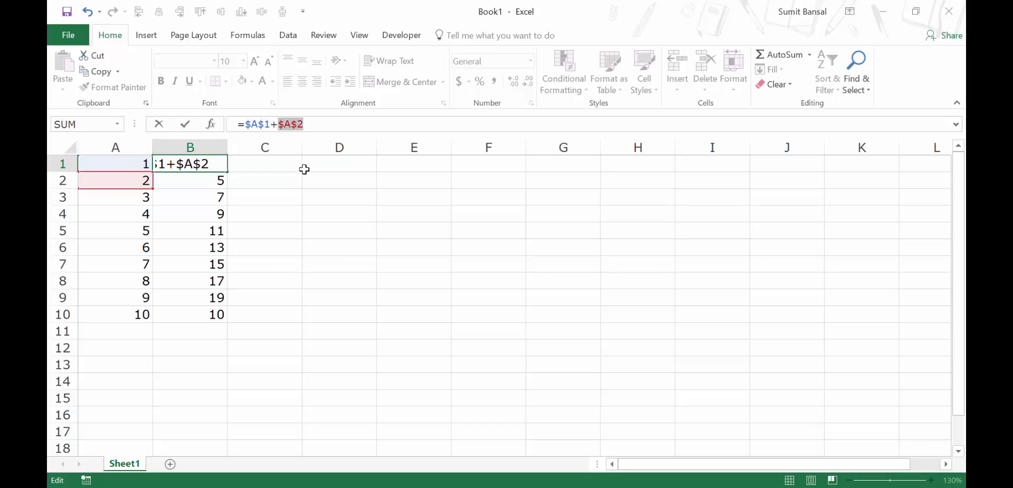
key(Return)
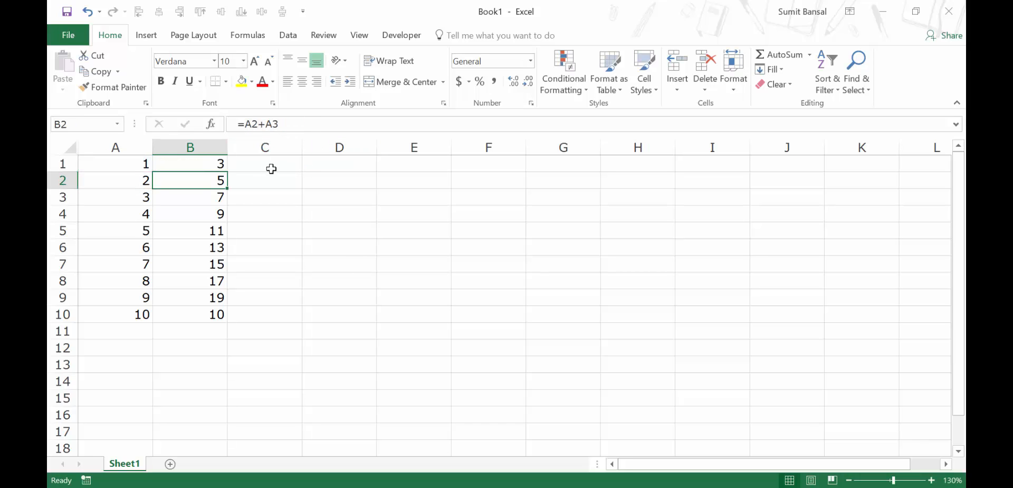
Step: Copy B1's absolute-reference formula to D3 and examine the pasted formula
key(Up)
key(ctrl+c)
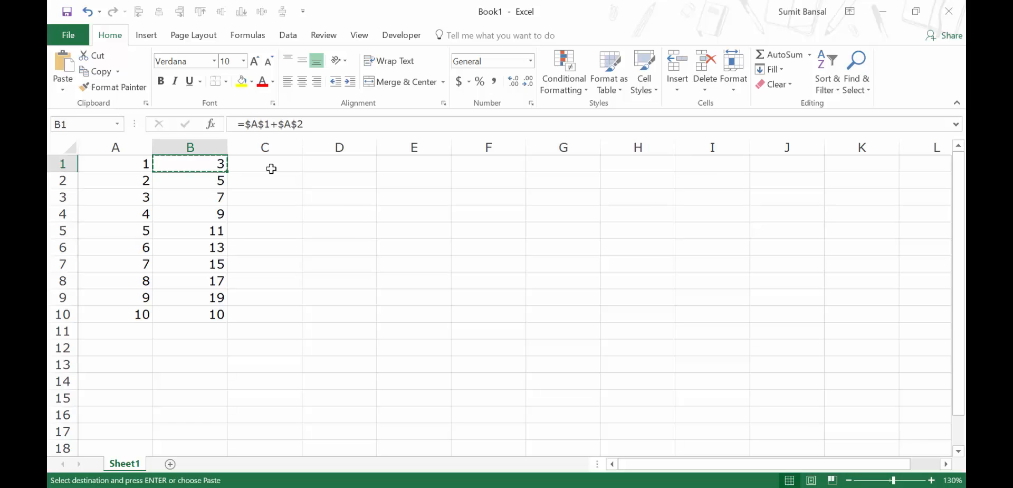
click(340, 199)
key(ctrl+v)
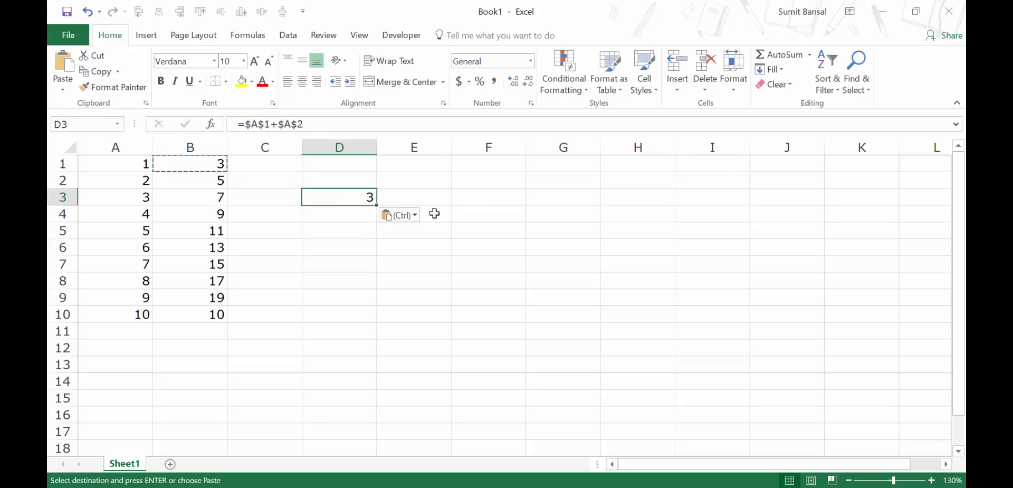
drag(247, 123, 337, 129)
key(Escape)
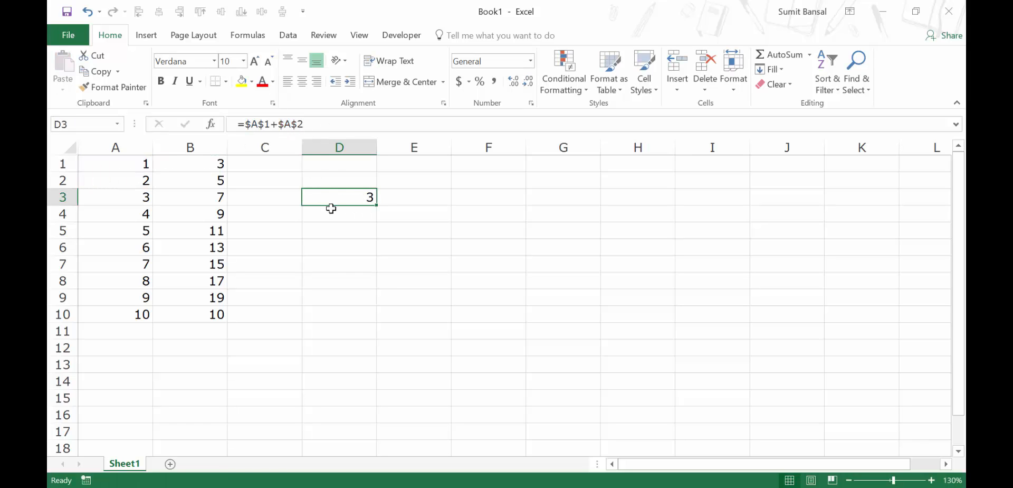
Step: Try filling B1's absolute-reference formula down through B10, and undo the fill
click(217, 160)
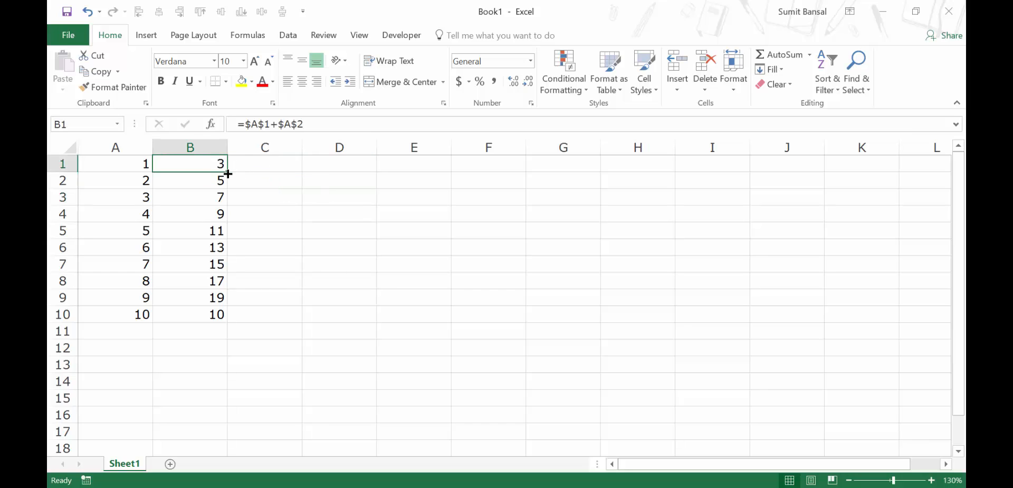
double_click(227, 174)
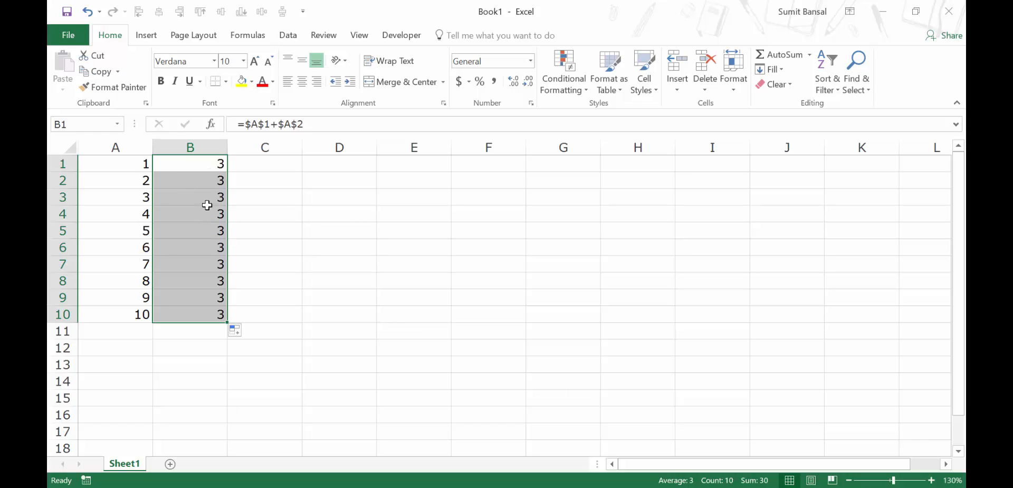
key(ctrl+z)
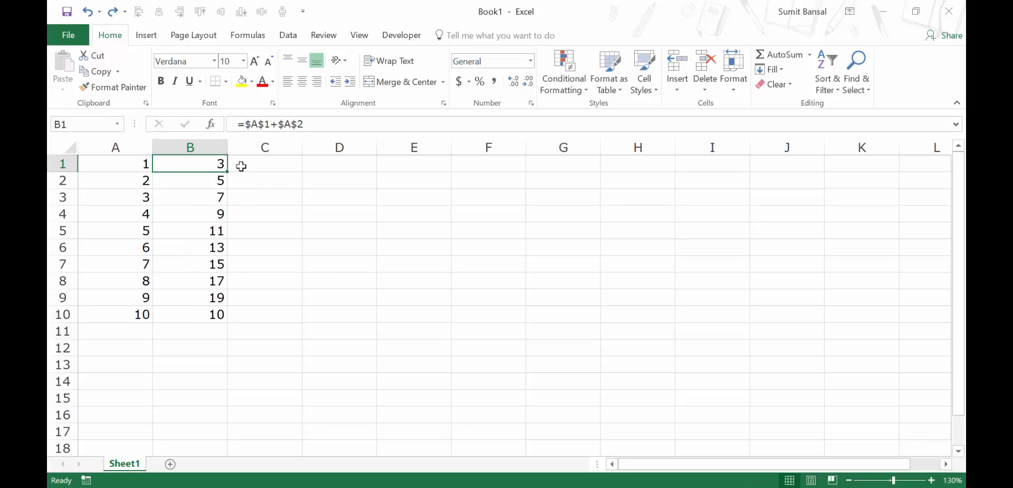
Step: Change both references in B1's formula back to relative so that it reads =A1+A2
click(264, 124)
key(F4)
key(F4)
key(F4)
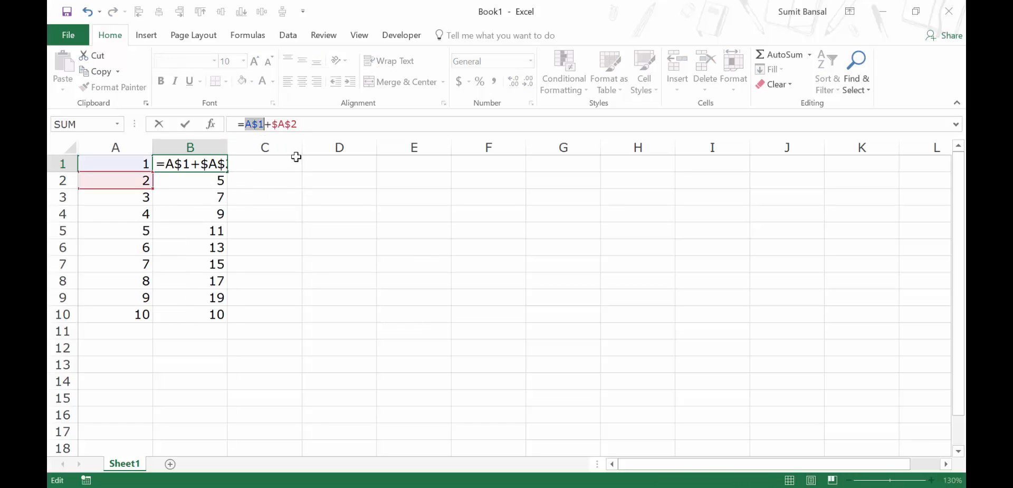
key(End)
key(F4)
key(F4)
key(F4)
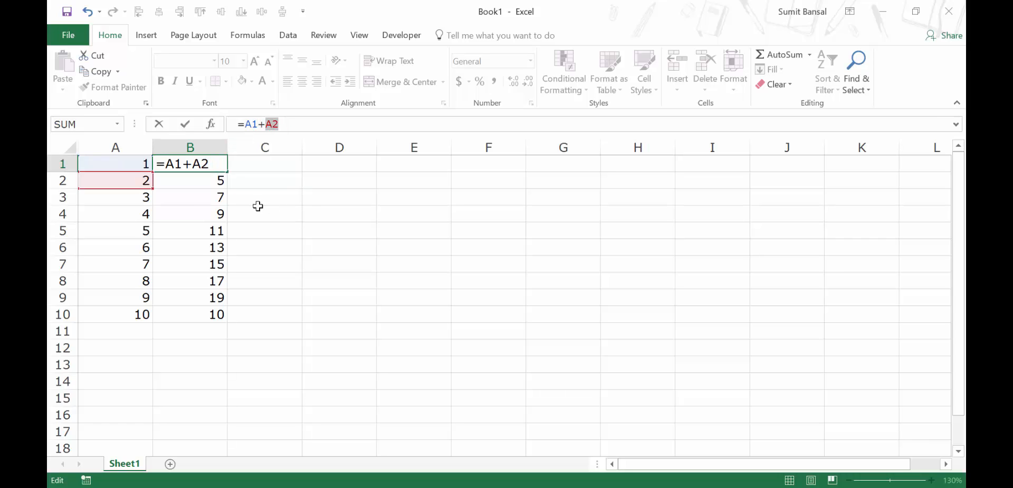
key(ctrl+Return)
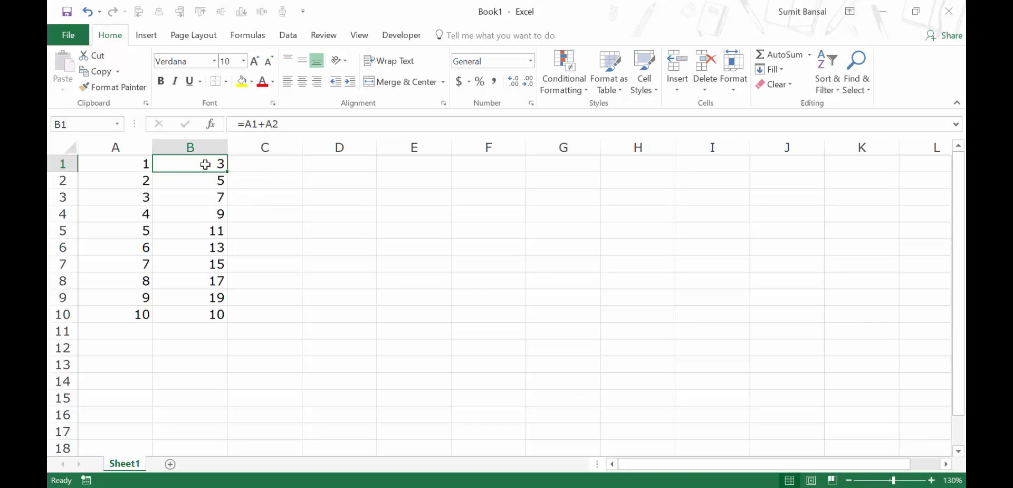
Step: Try entering B1's exact formula text =A1+A2 in cell D3, and discard the entry
mouse_move(205, 164)
mouse_down()
mouse_move(211, 193)
mouse_move(209, 164)
mouse_up()
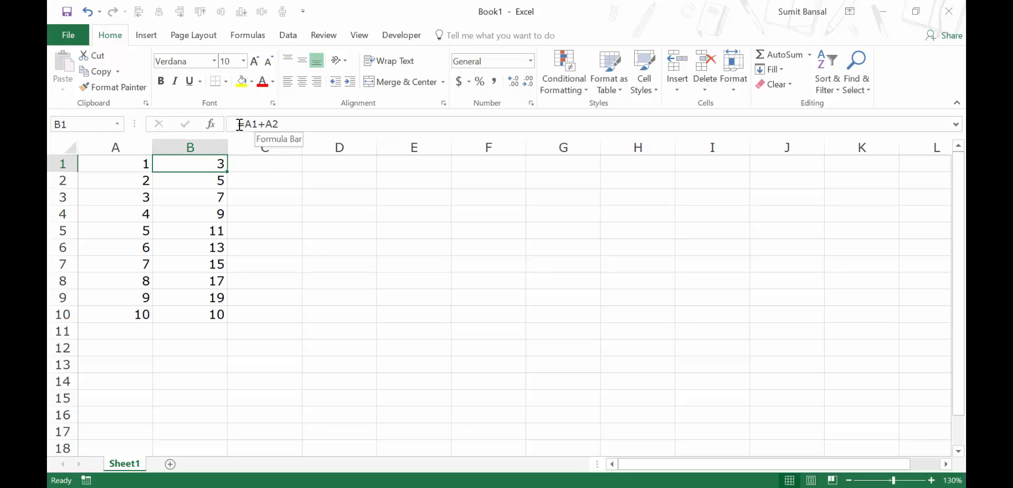
drag(239, 124, 279, 124)
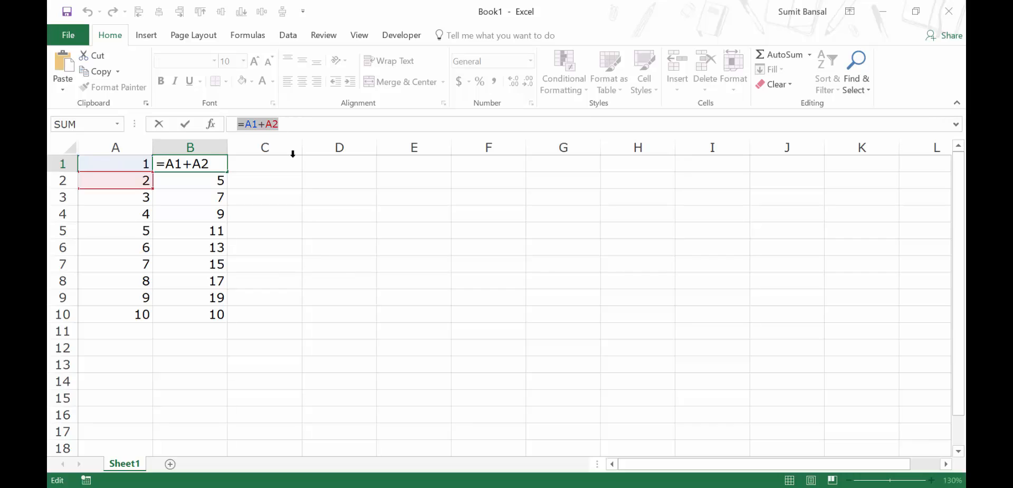
click(351, 197)
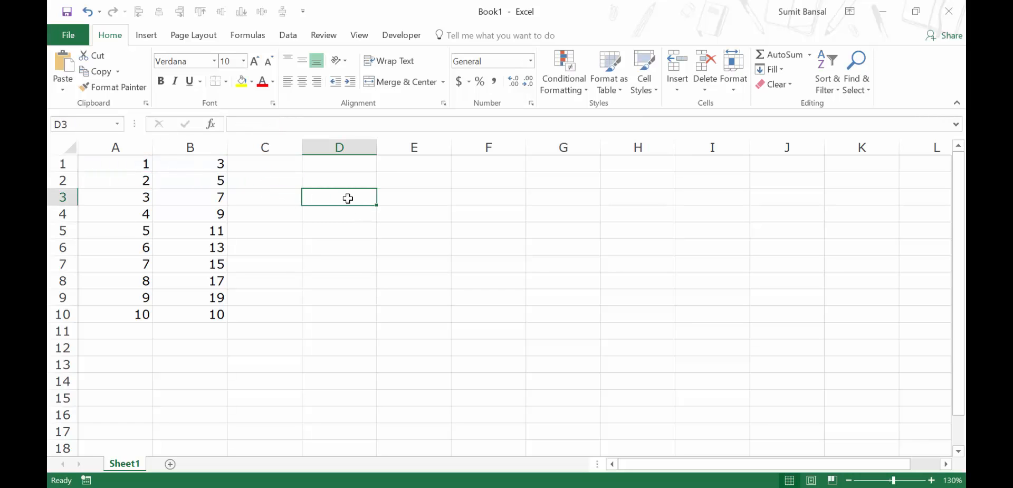
text(=A1+A2)
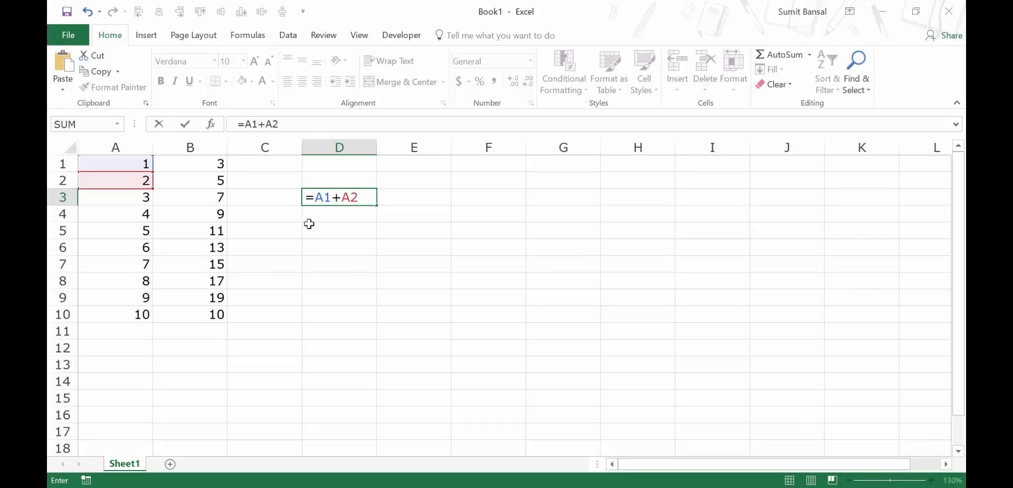
key(Escape)
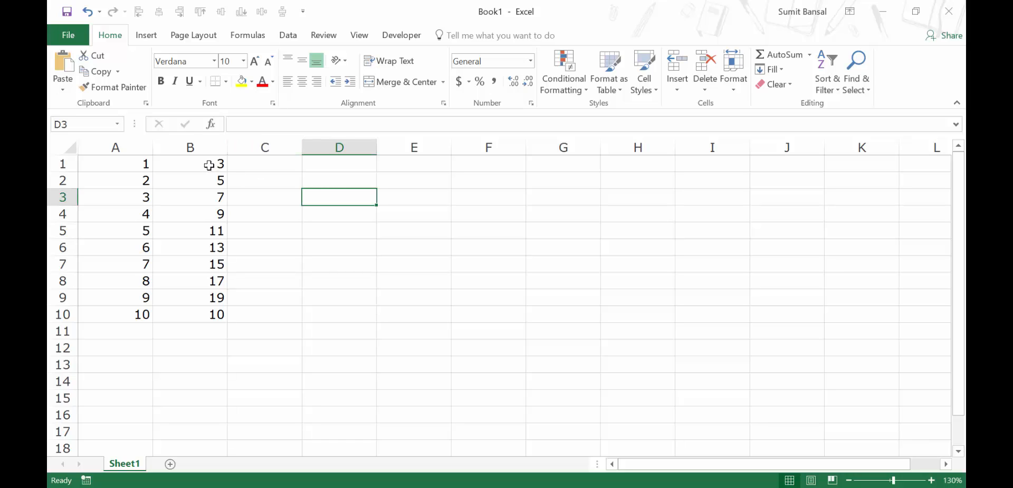
Step: Replace every = with # in the formulas of B1:B10 to turn them into text
drag(209, 165, 210, 314)
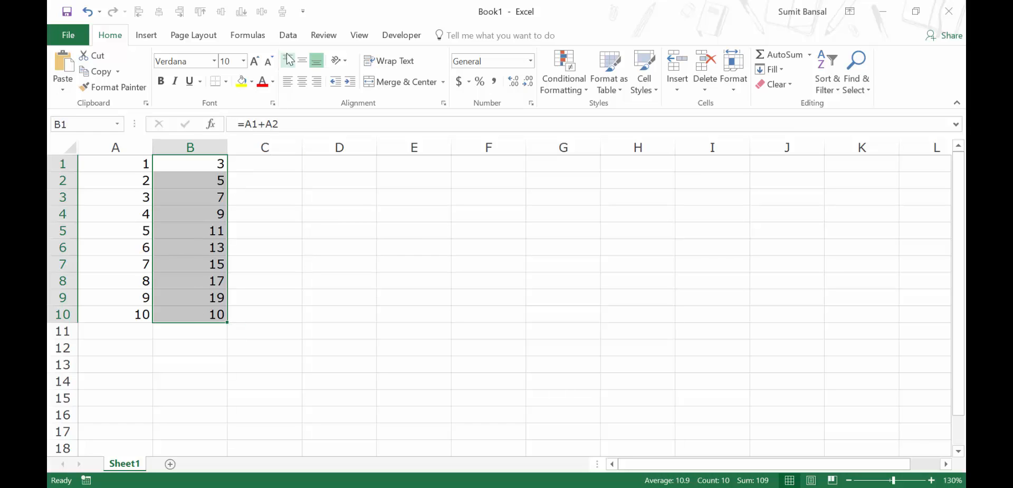
click(860, 88)
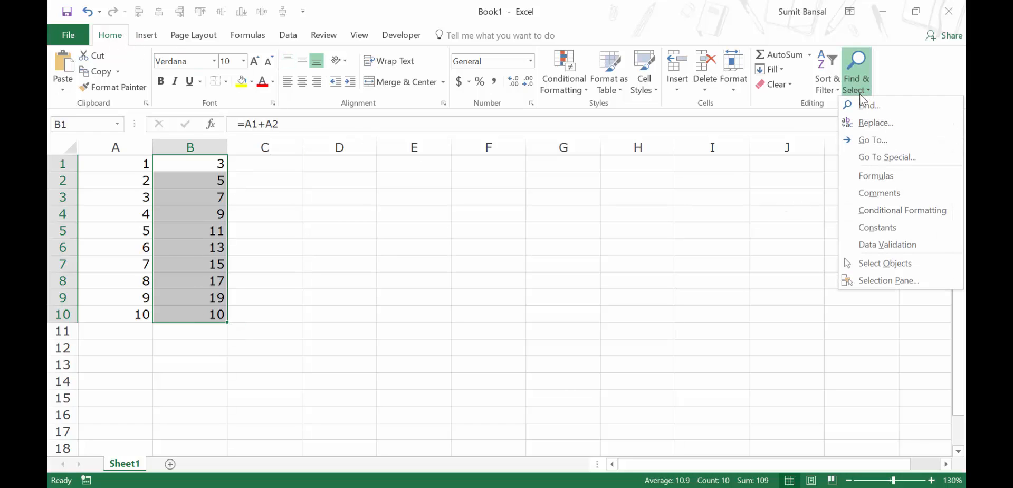
click(868, 122)
drag(506, 220, 493, 204)
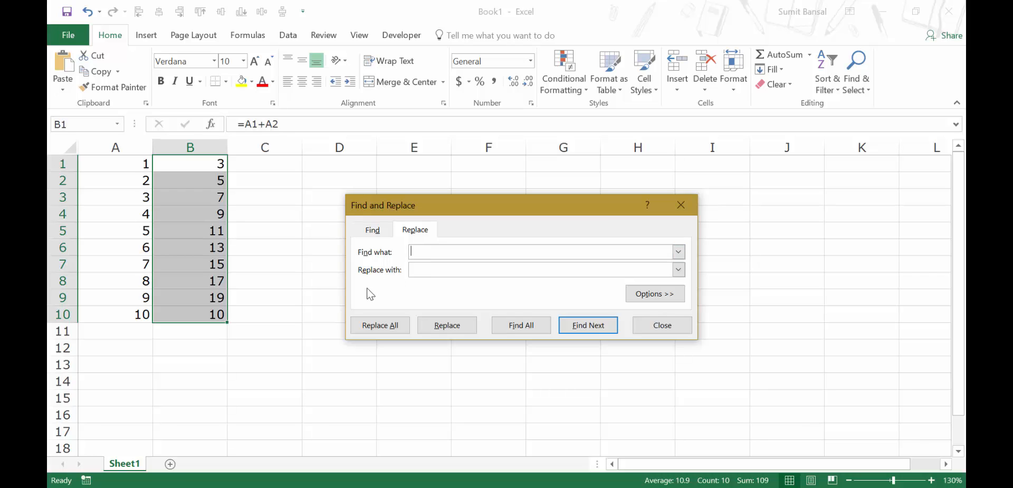
text(=)
click(399, 332)
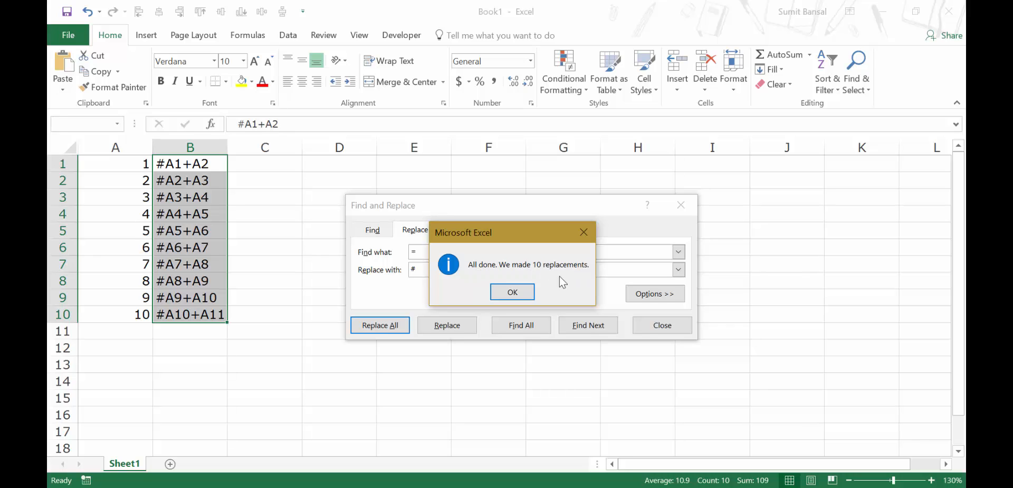
click(513, 291)
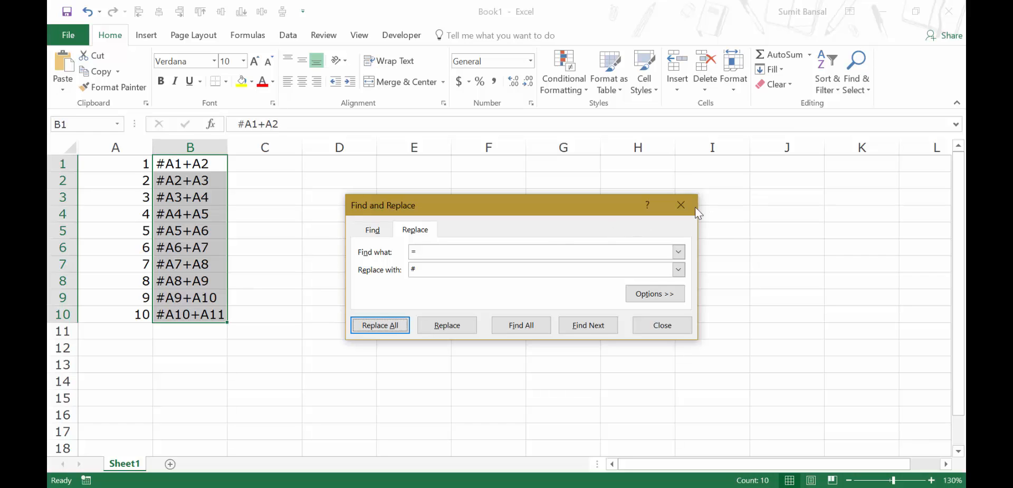
click(681, 205)
Step: Copy the # text versions of the formulas in B1:B10 to the range starting at D3
key(ctrl+c)
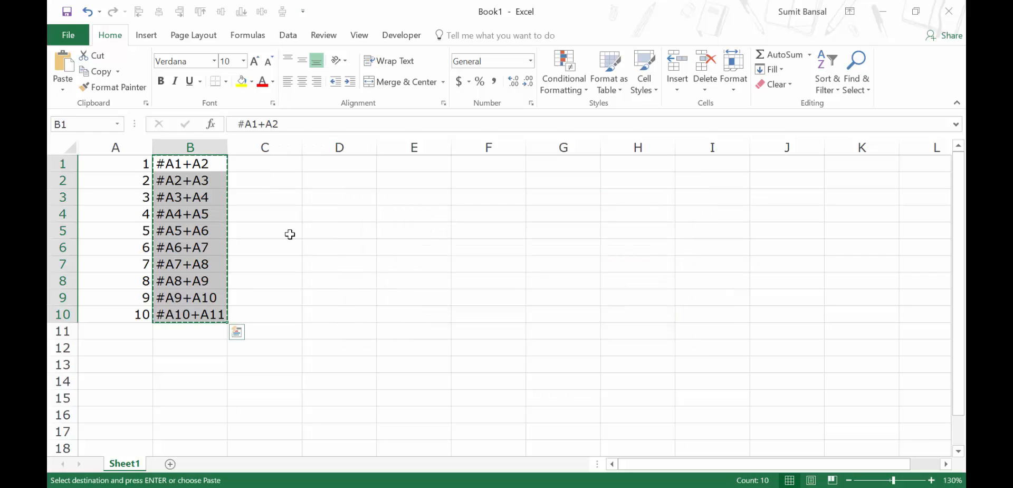
click(332, 201)
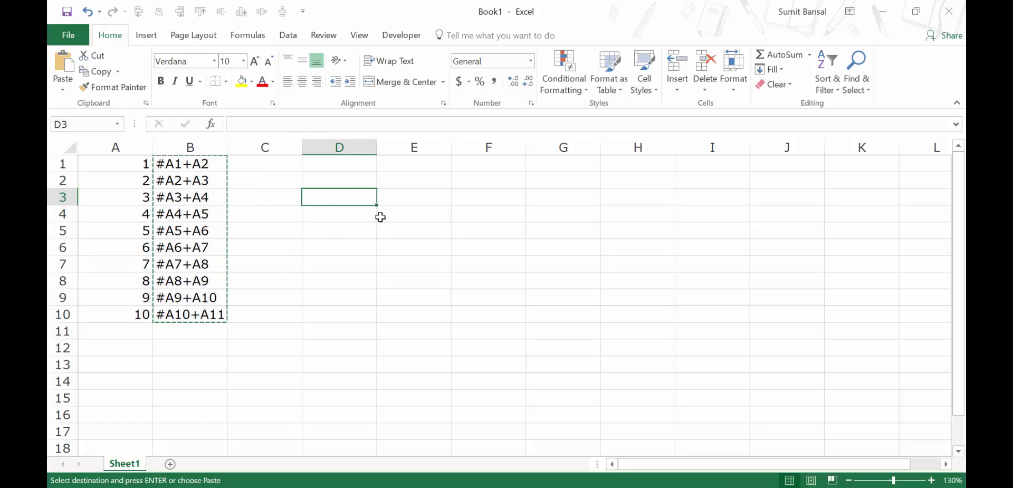
key(ctrl+v)
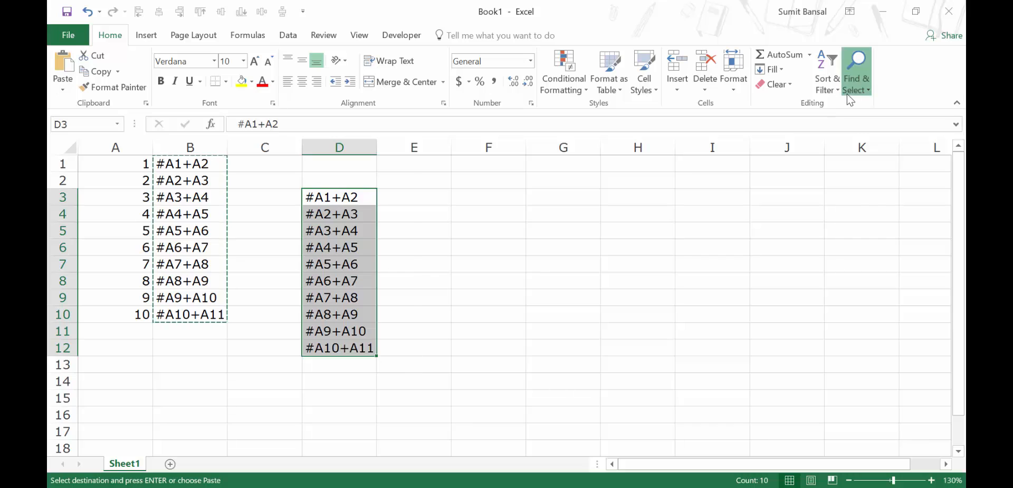
Step: Replace every # with = in D3:D12 to turn the copied text back into formulas
click(856, 71)
click(863, 127)
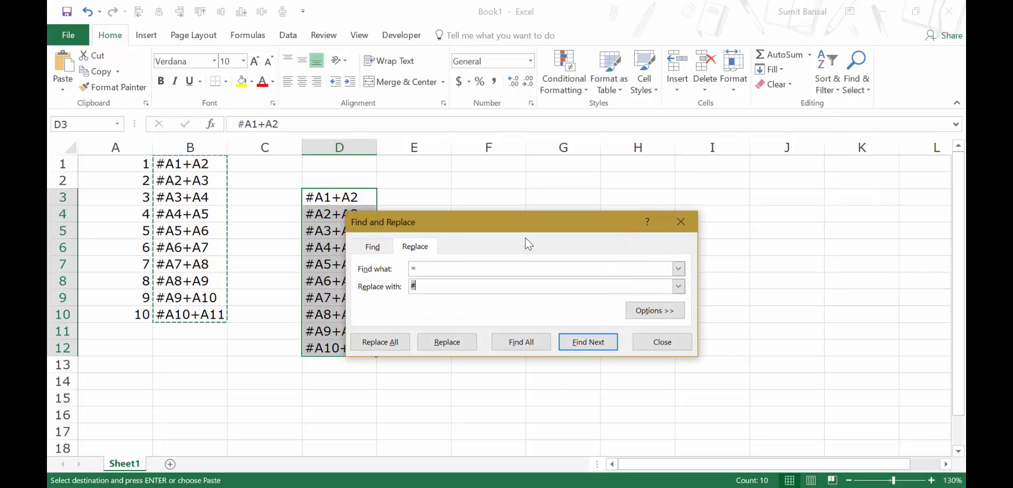
drag(551, 214, 628, 206)
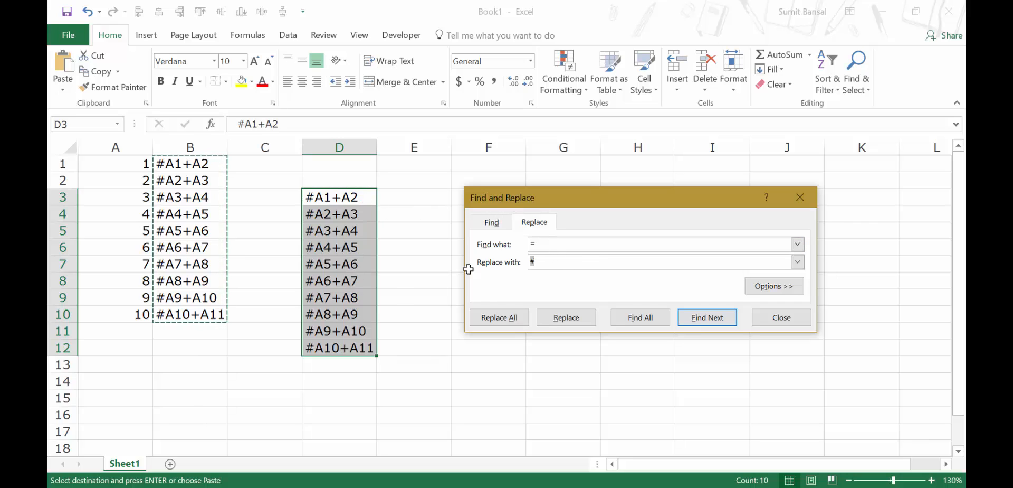
key(shift+Tab)
text(#)
key(Tab)
text(=)
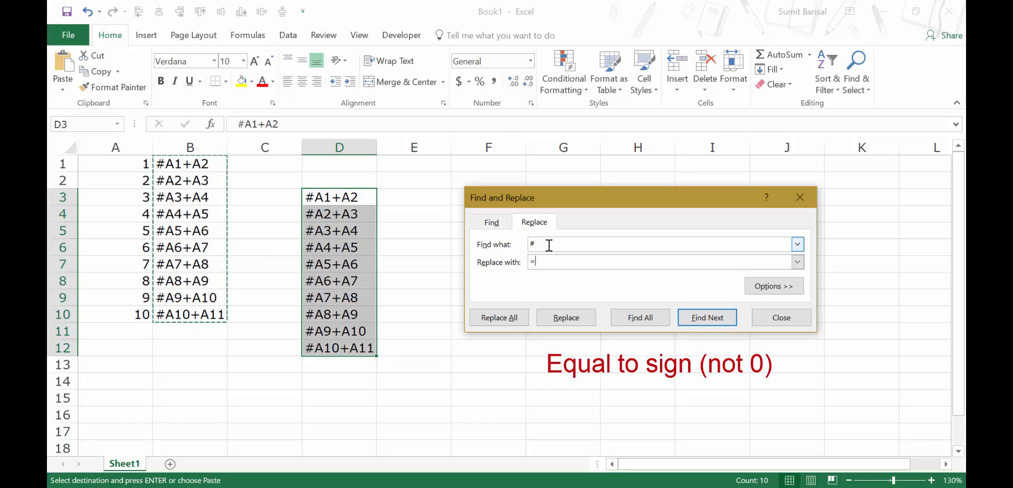
click(516, 318)
click(515, 292)
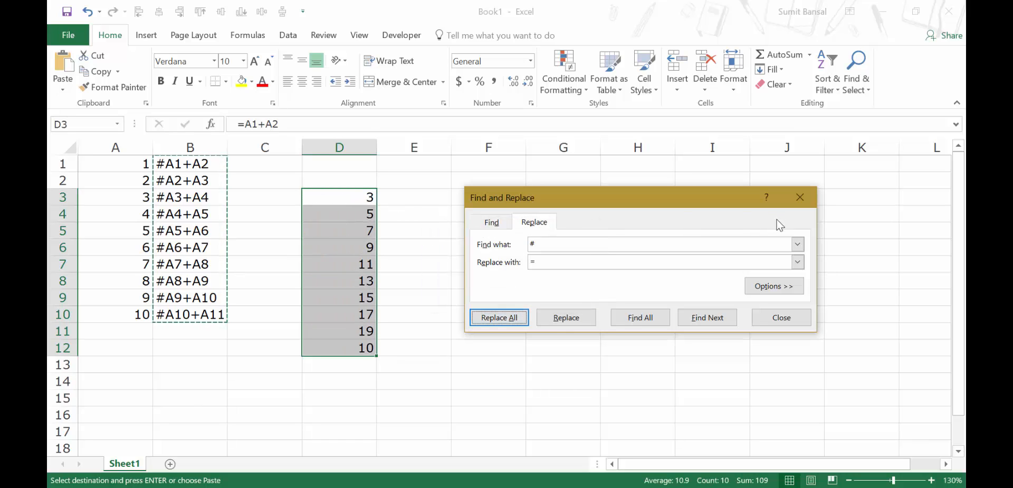
click(799, 199)
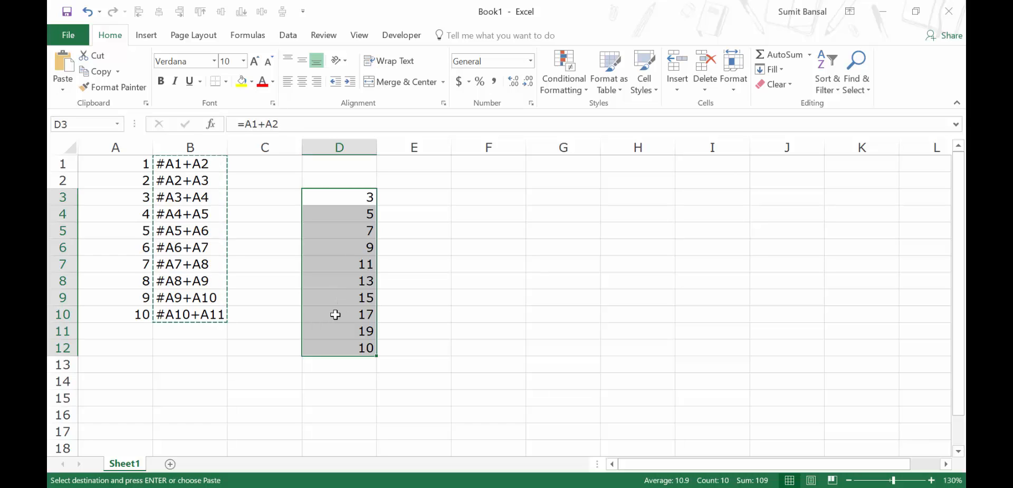
Step: Clear the copied formulas from D3:D12 and replace every # with = in B1:B10
key(Delete)
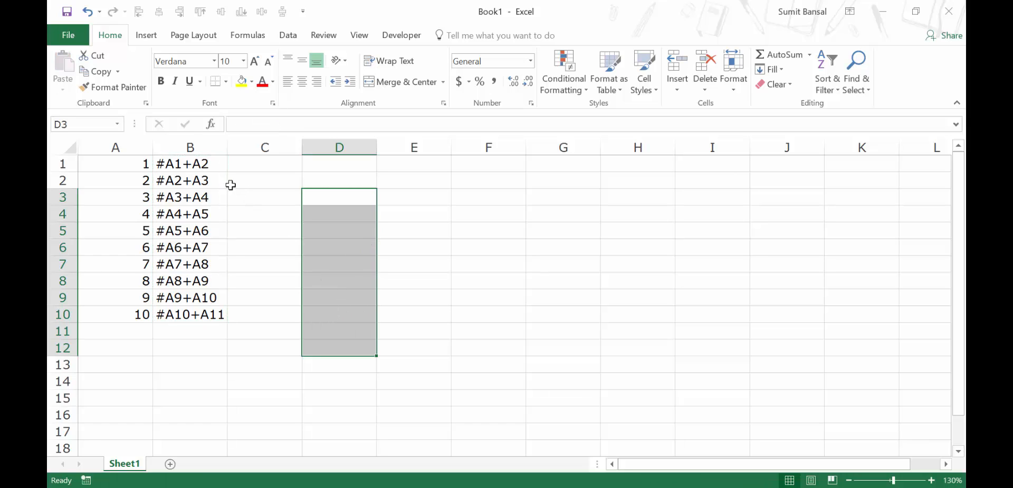
drag(190, 163, 194, 315)
key(ctrl+h)
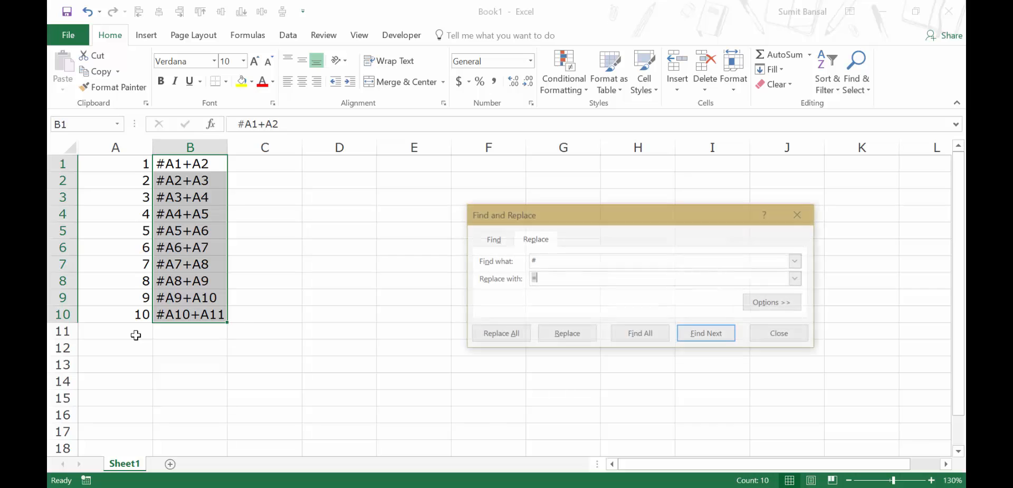
click(526, 334)
click(536, 293)
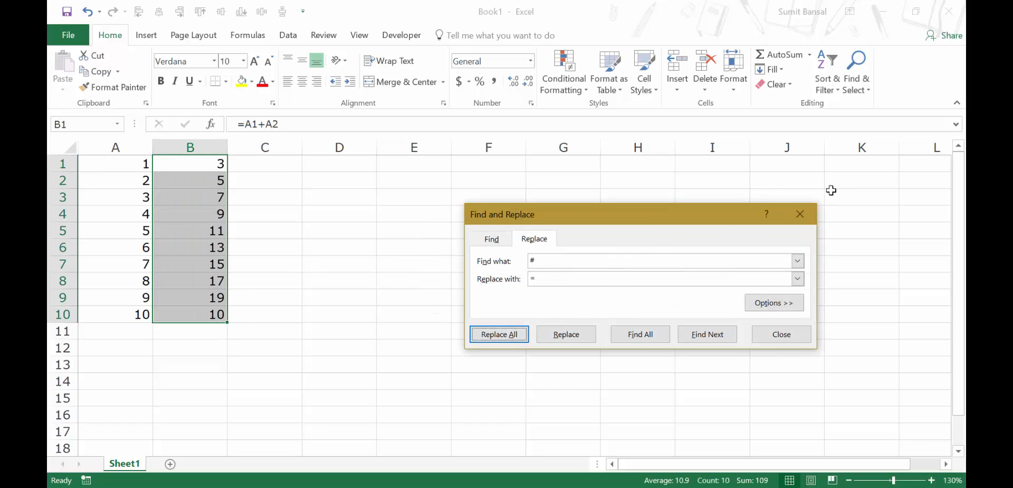
click(800, 214)
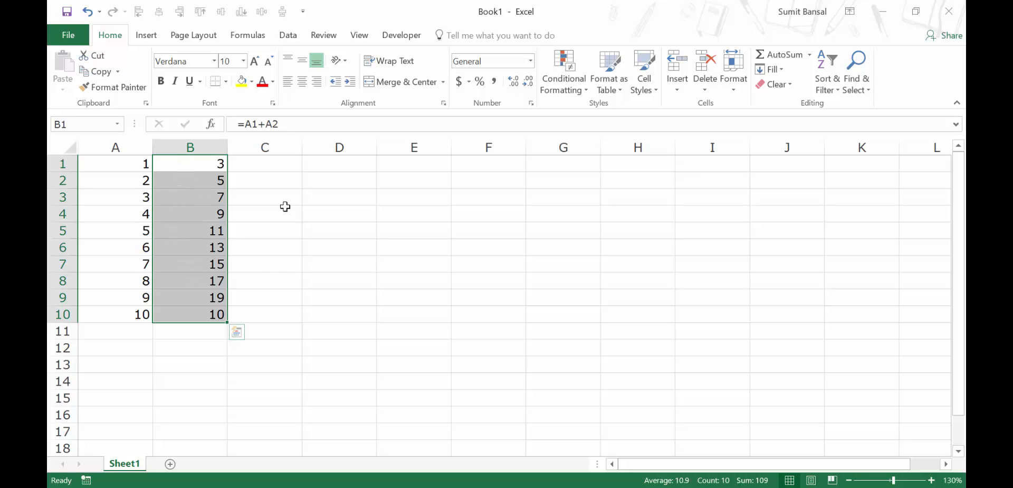
Step: Display the formulas in the worksheet and copy those in B1:B10 into a blank Notepad document
click(245, 38)
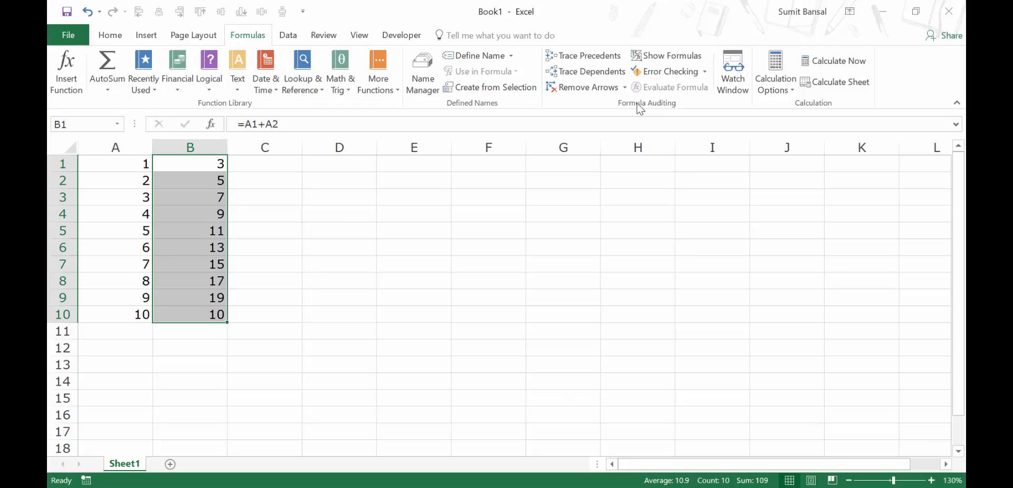
click(678, 59)
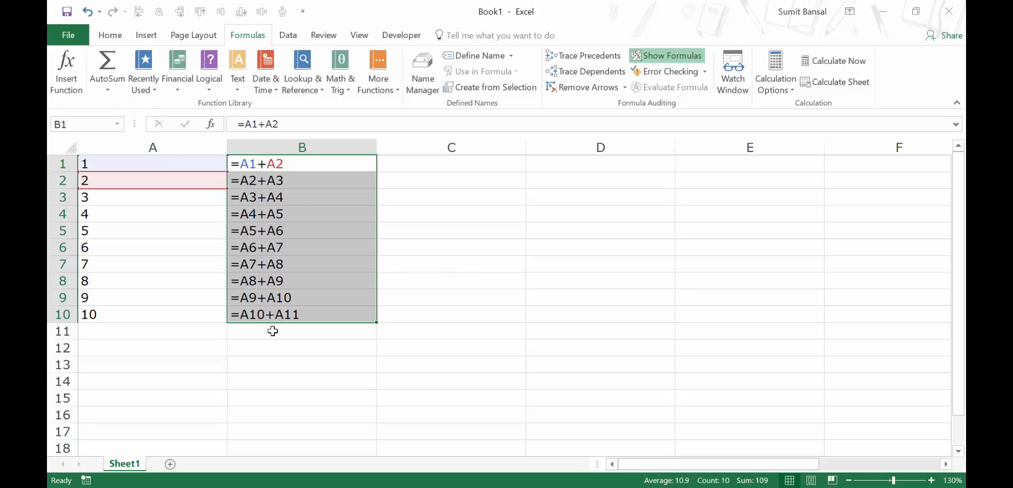
drag(240, 162, 261, 306)
key(ctrl+c)
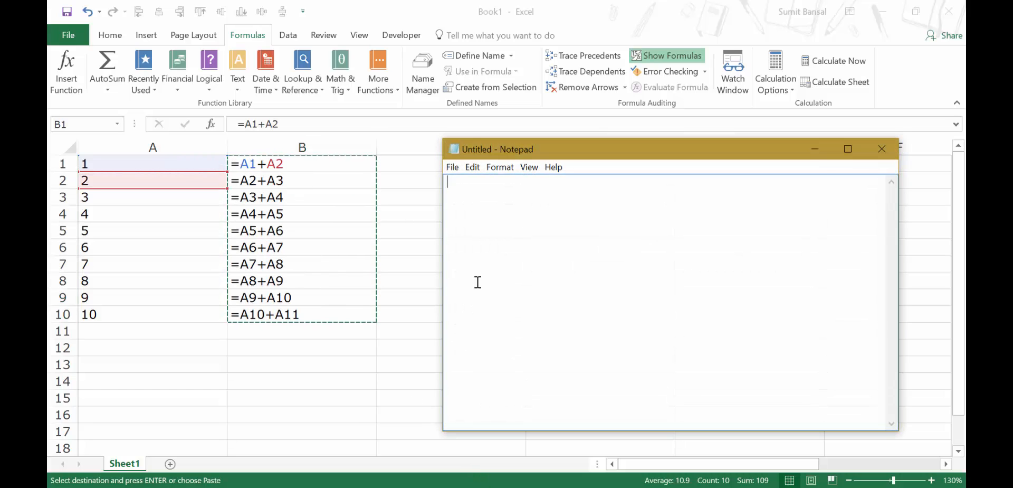
key(ctrl+v)
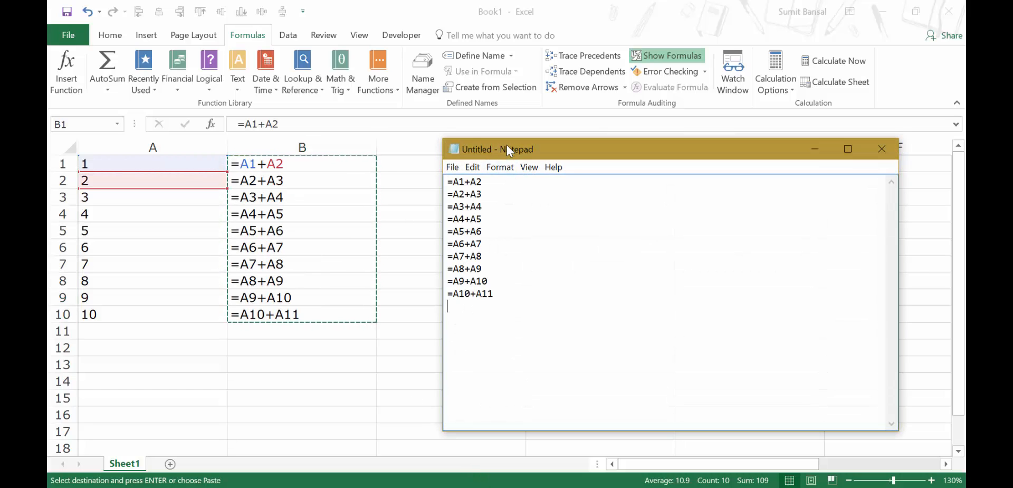
Step: Copy all the formula lines from Notepad into the Excel sheet starting at D4, and turn off the formula display
drag(506, 146, 649, 157)
drag(644, 307, 572, 174)
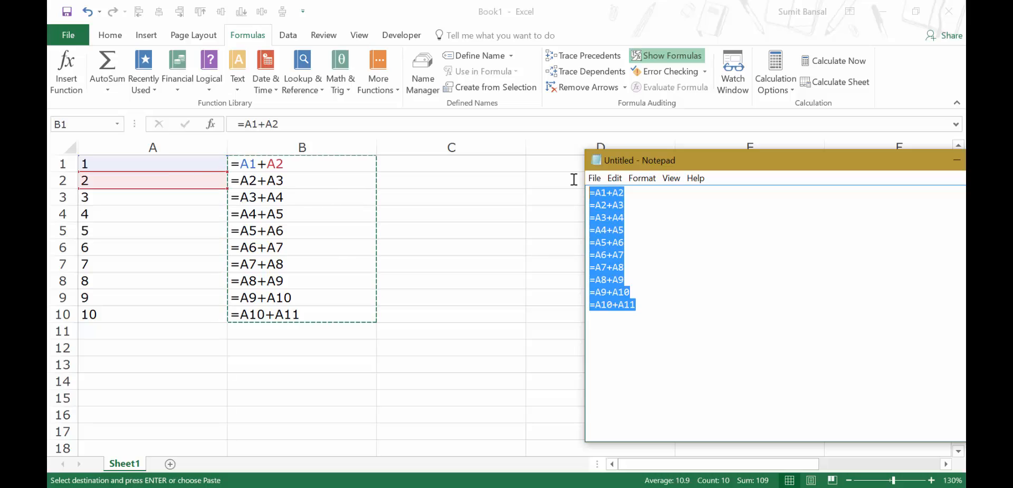
key(ctrl+c)
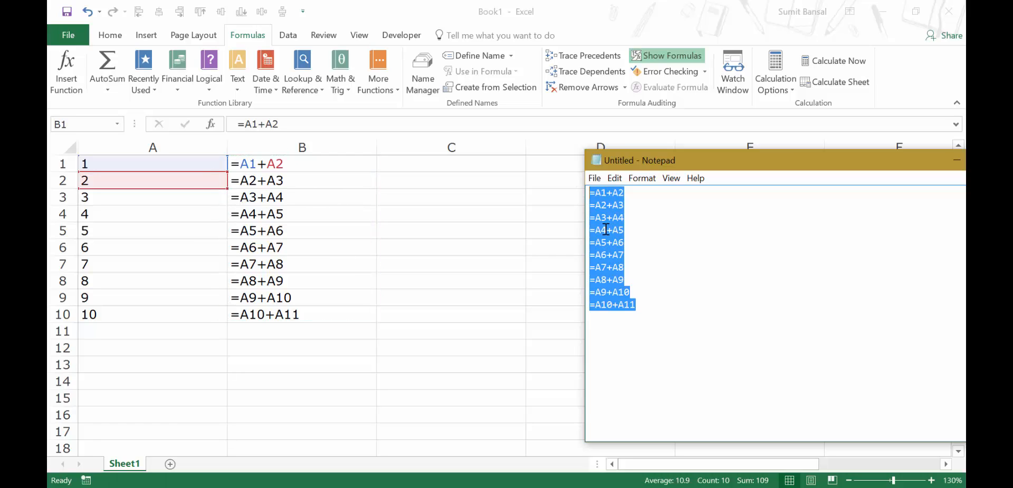
click(540, 215)
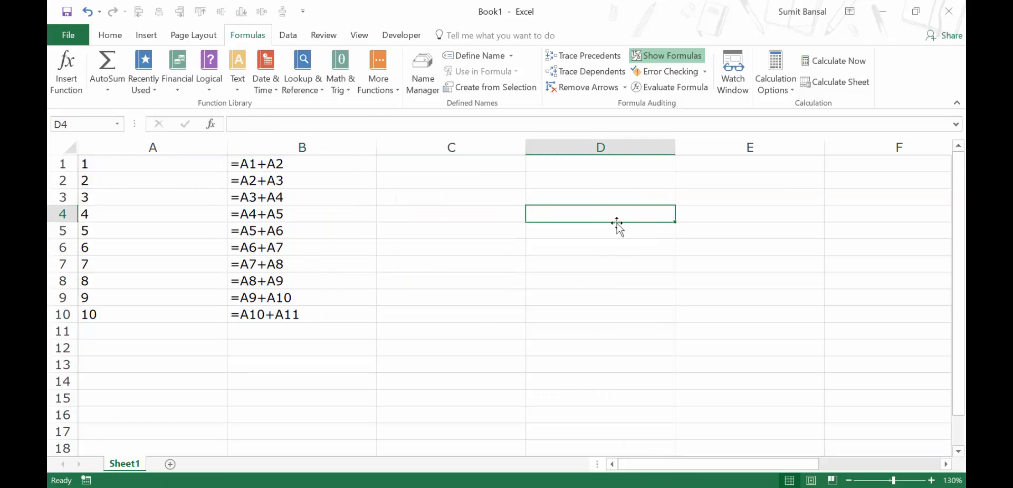
key(ctrl+v)
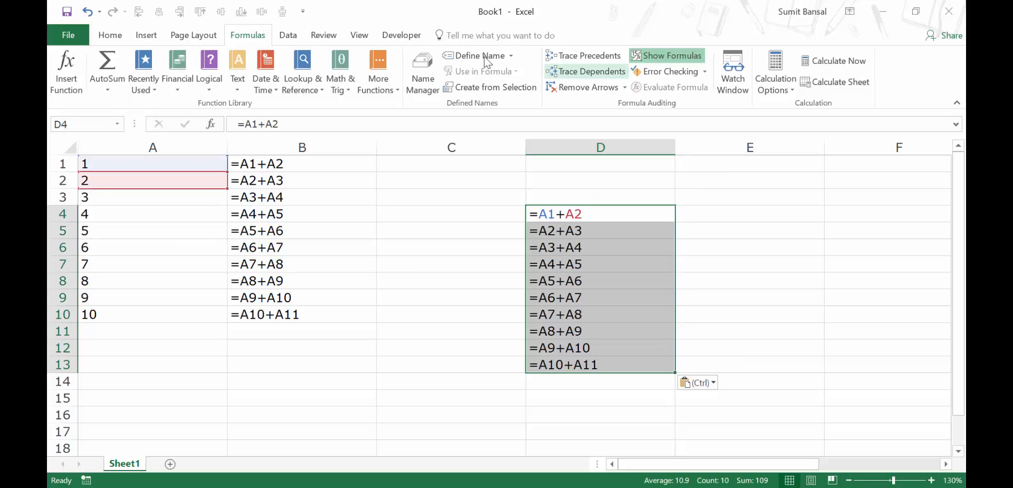
click(676, 58)
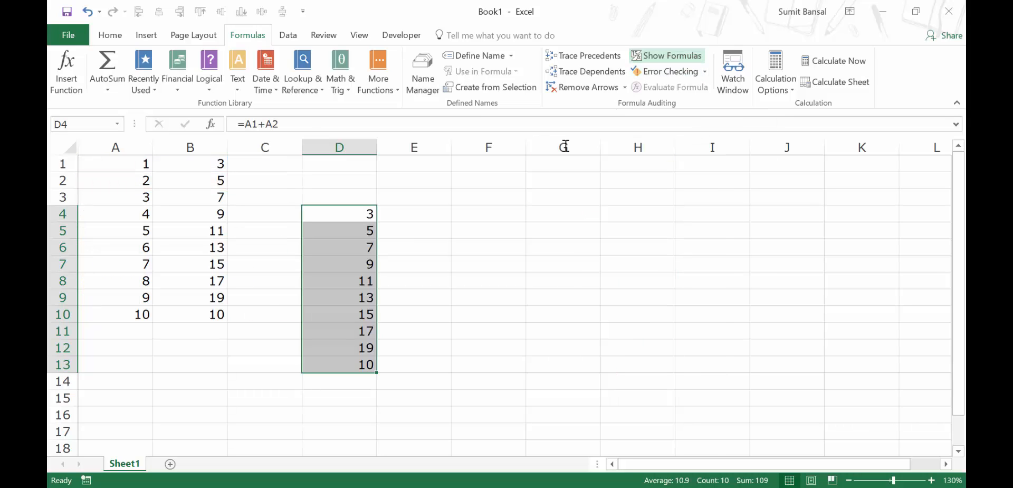